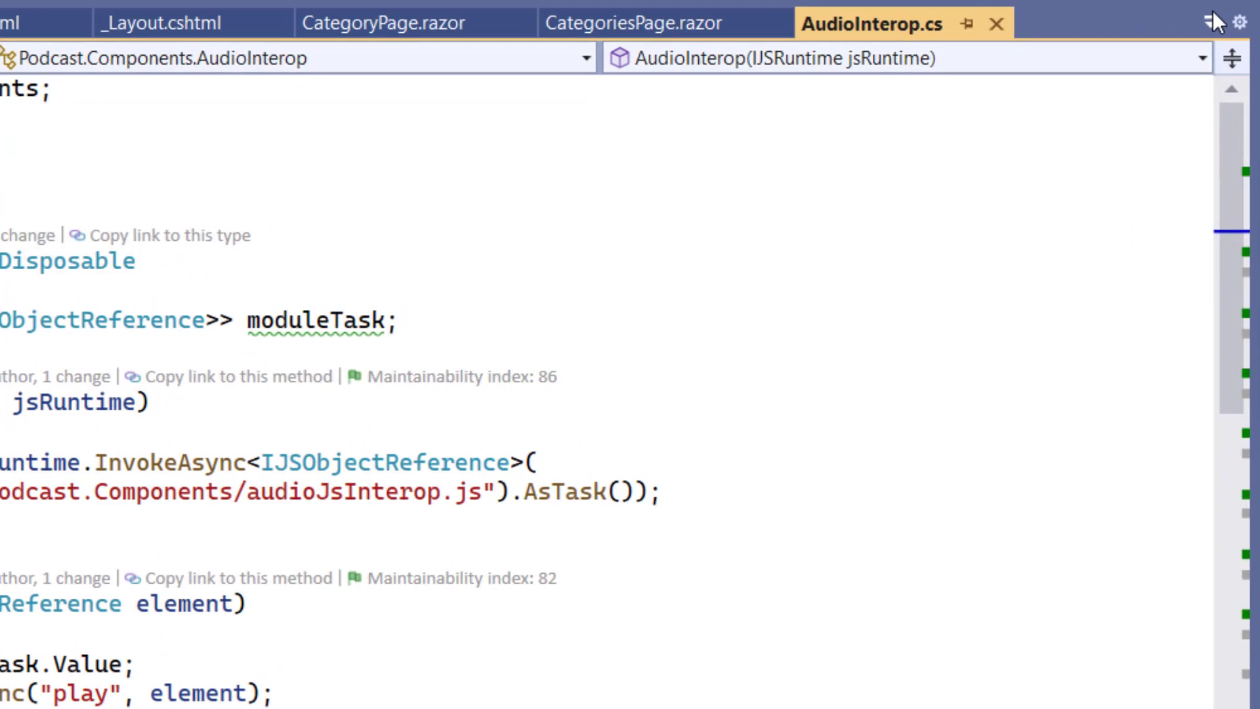
# Show the list of all documents currently open in the editor.
pyautogui.click(1213, 19)
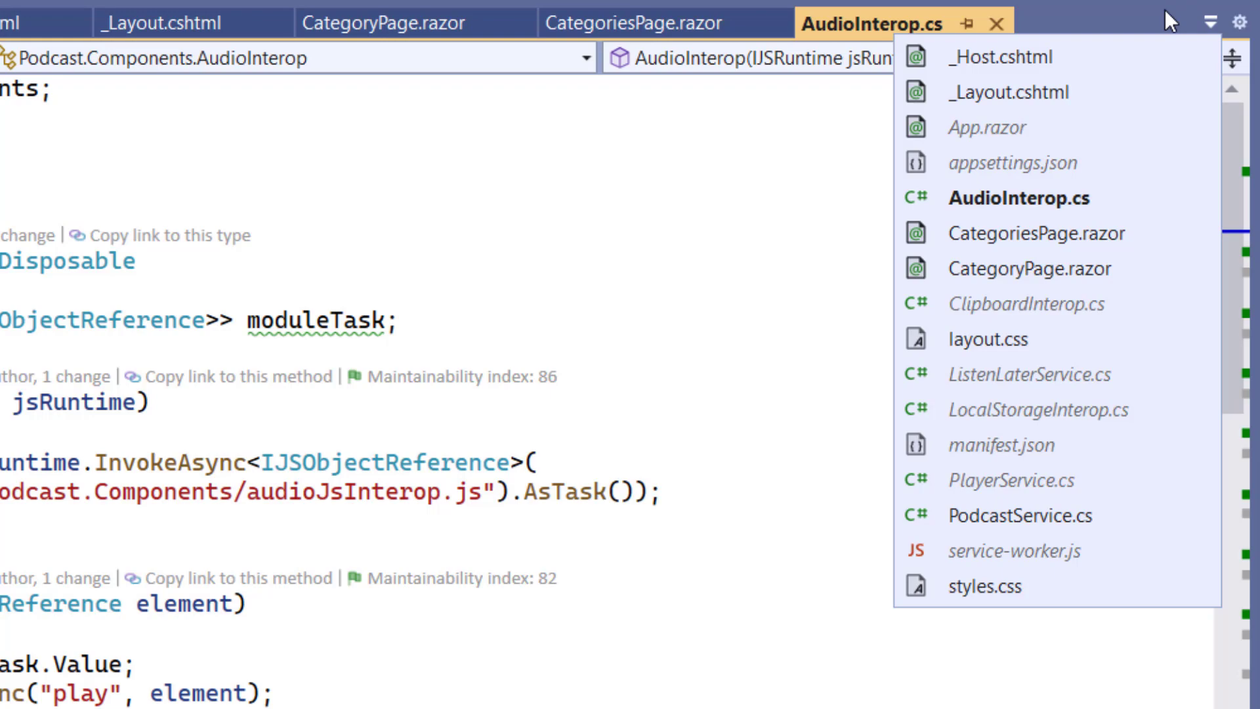
# Enable 'Show tabs in multiple rows' under Tabs and Windows options and apply it.
pyautogui.click(1240, 23)
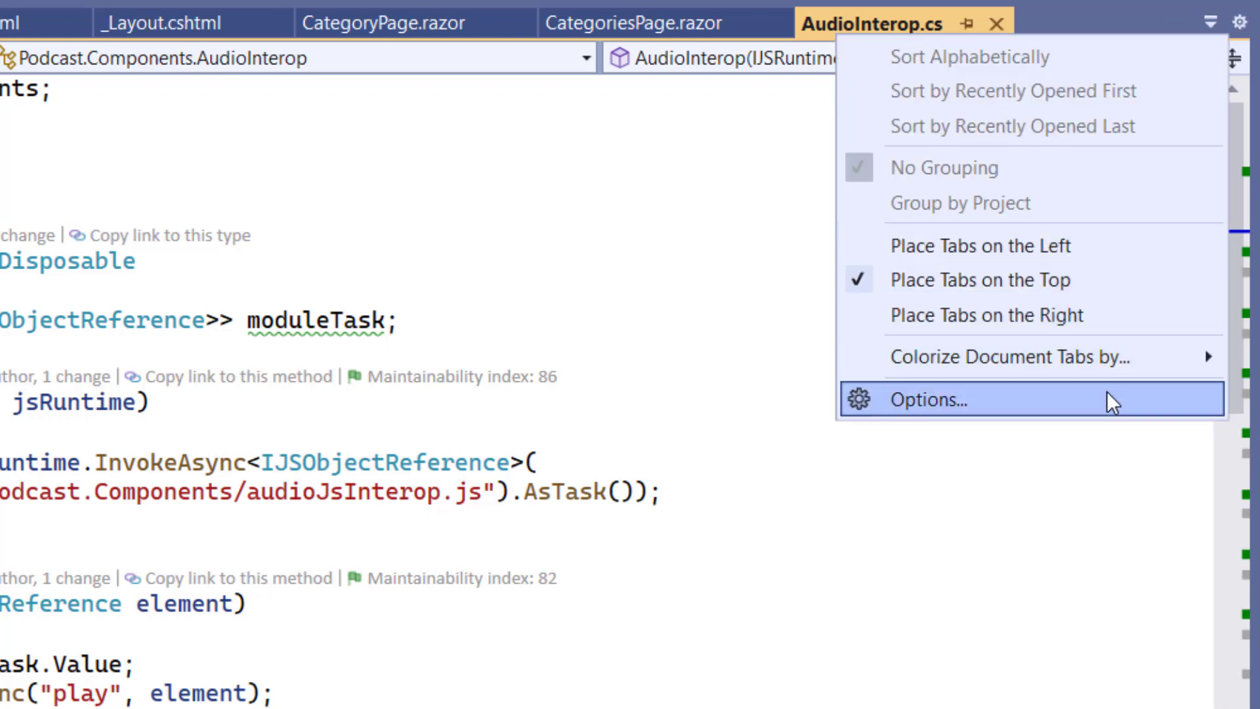
pyautogui.click(1113, 401)
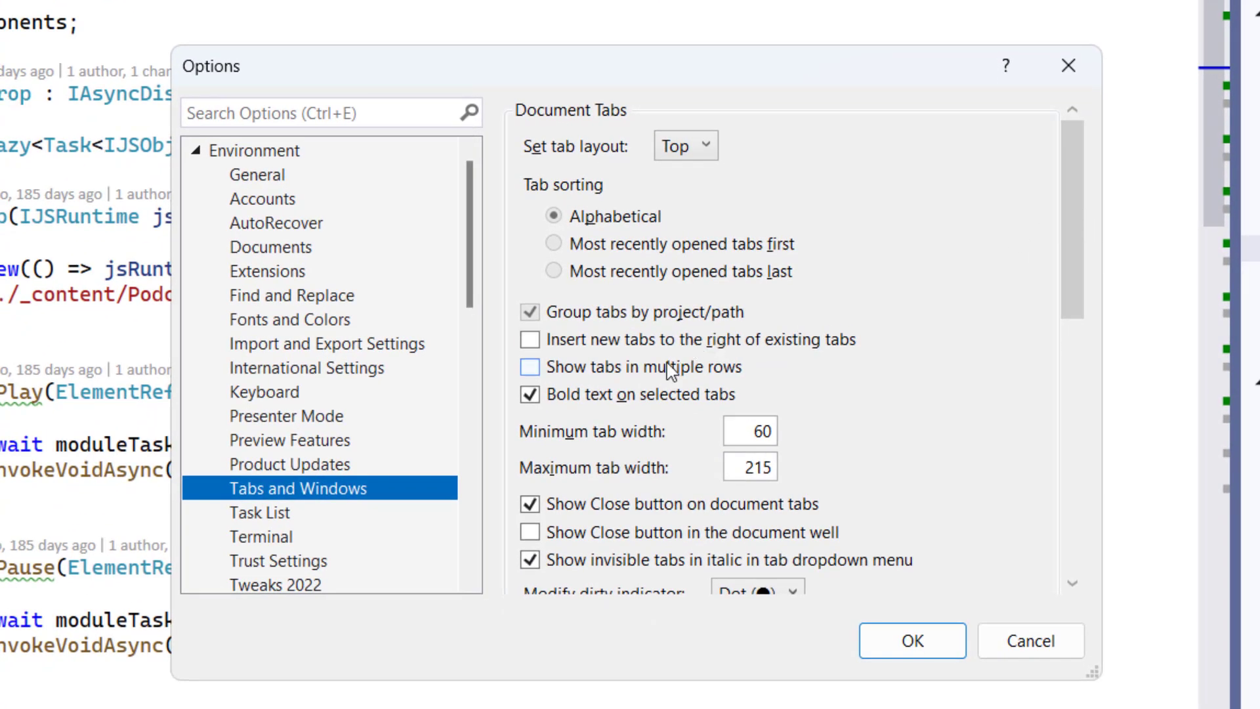
pyautogui.click(671, 369)
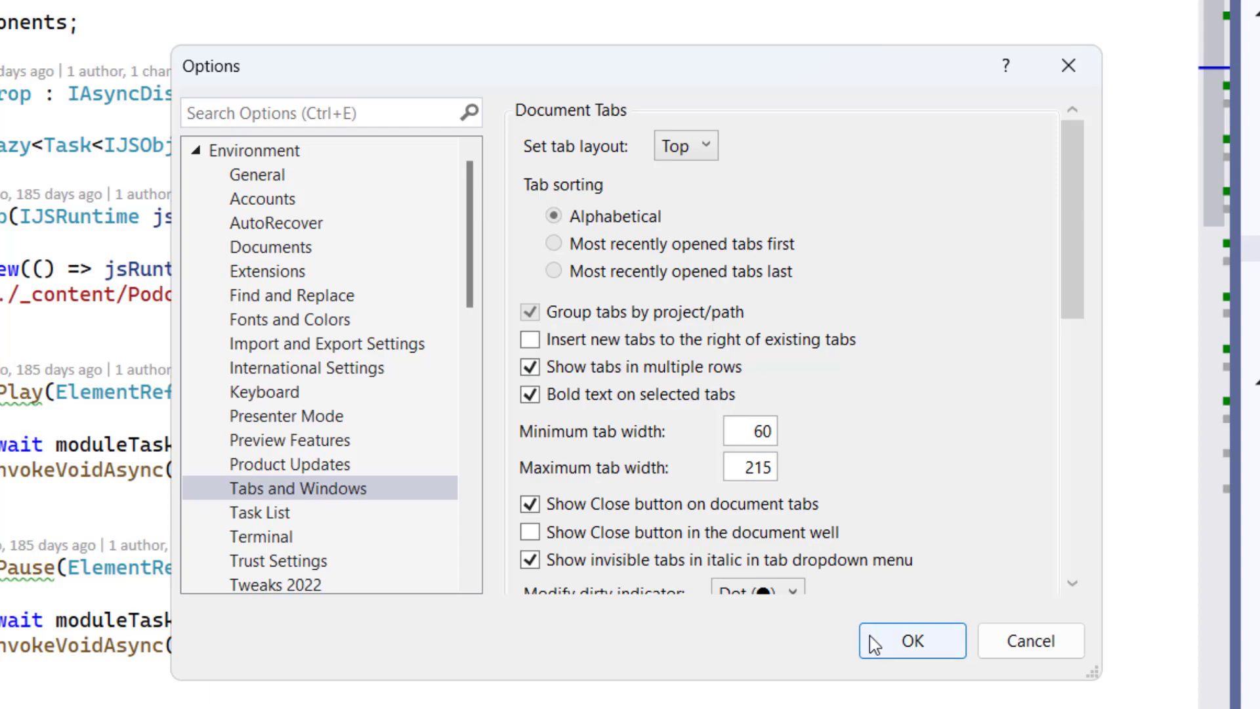
pyautogui.click(870, 635)
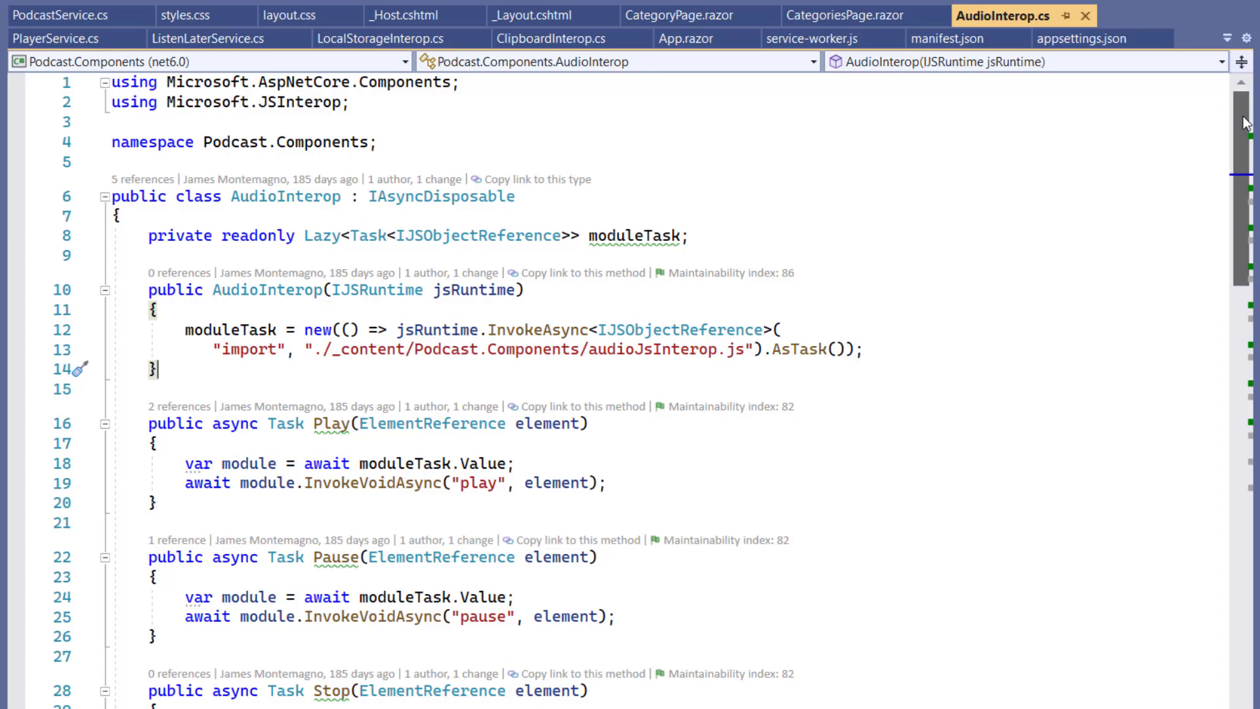
# Place document tabs in a left vertical sidebar grouped by project and narrow it slightly.
pyautogui.click(1247, 40)
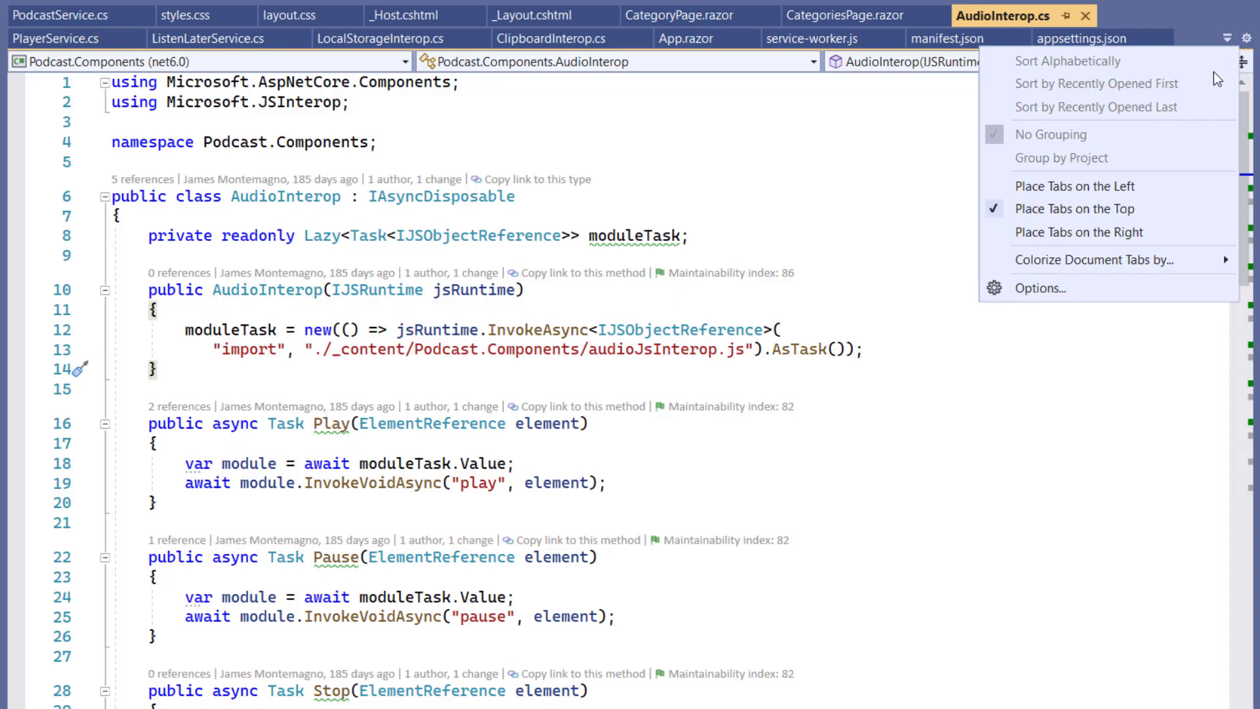
pyautogui.click(1168, 187)
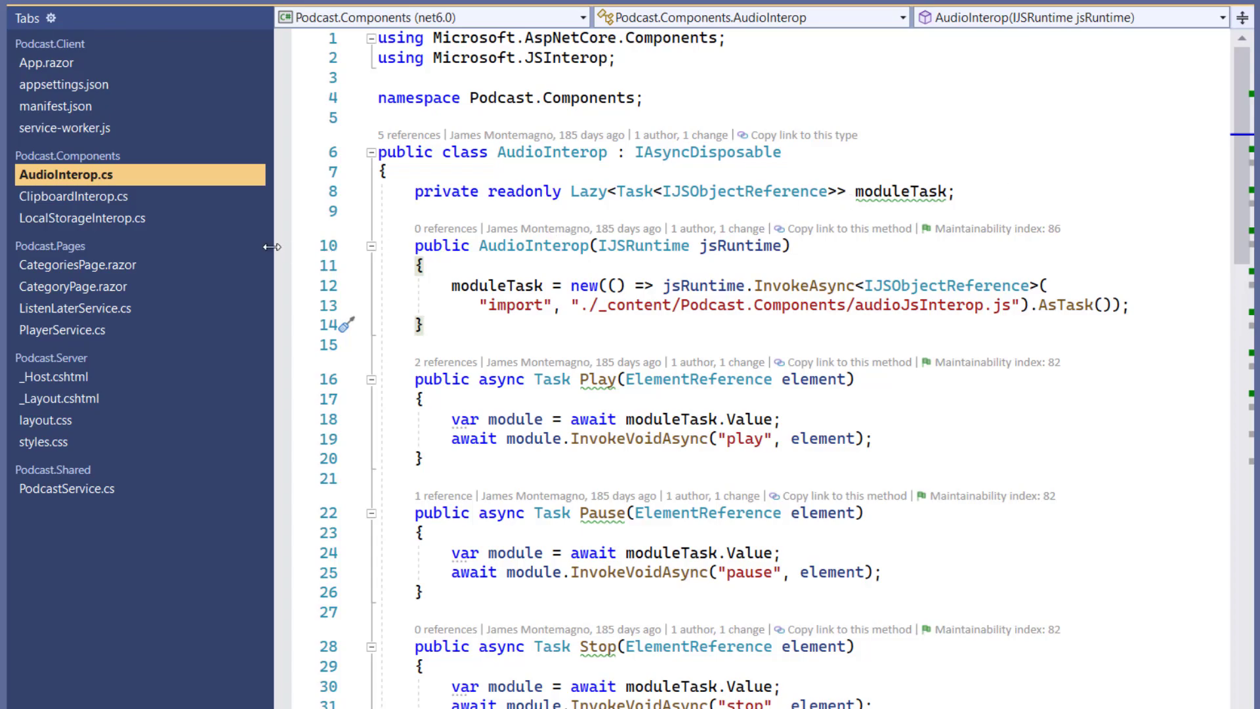
pyautogui.moveTo(271, 249); pyautogui.dragTo(194, 267)
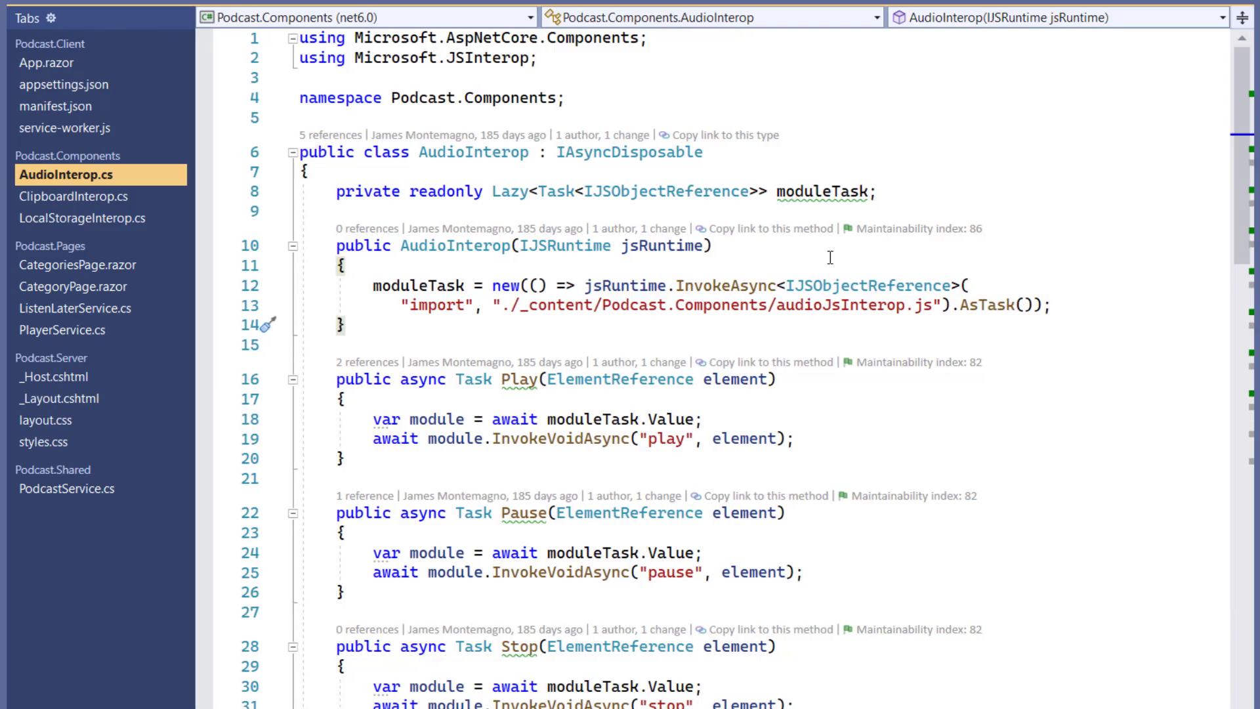
# Colorize tabs by project and give the AudioInterop.cs (Podcast.Components) tabs a mint color.
pyautogui.click(51, 18)
pyautogui.moveTo(117, 240)
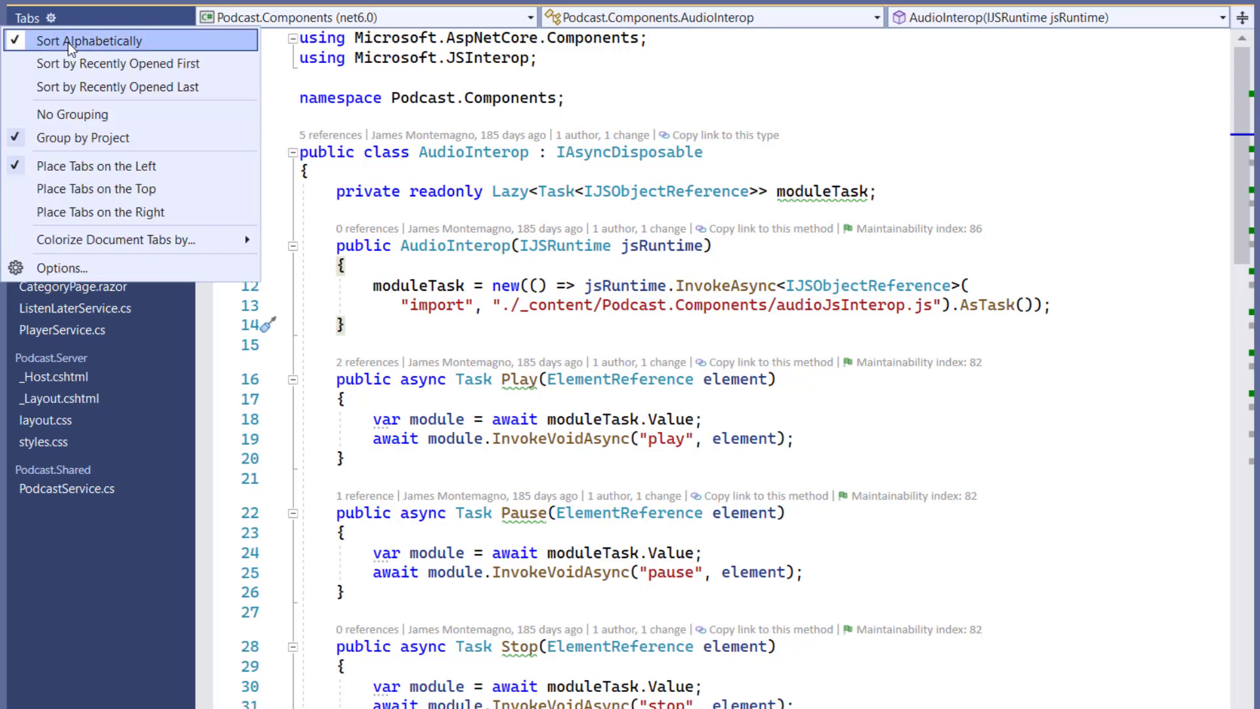
pyautogui.click(344, 244)
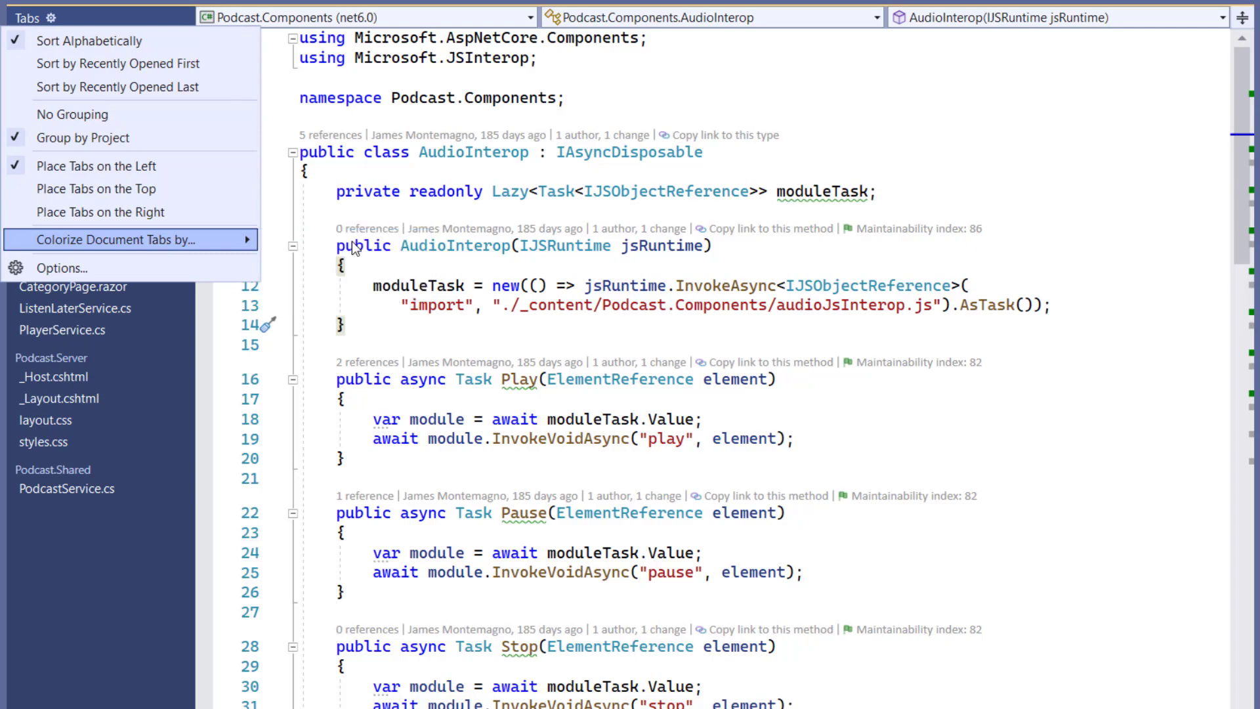
pyautogui.rightClick(70, 174)
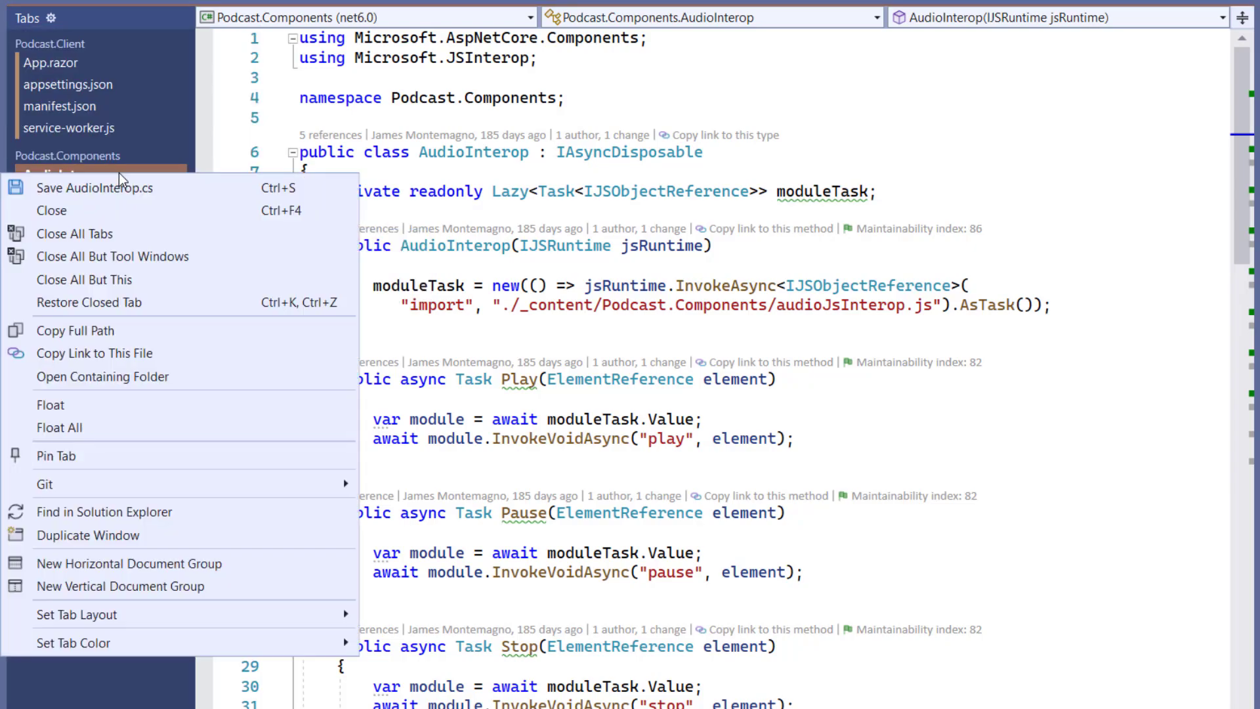
pyautogui.moveTo(74, 643)
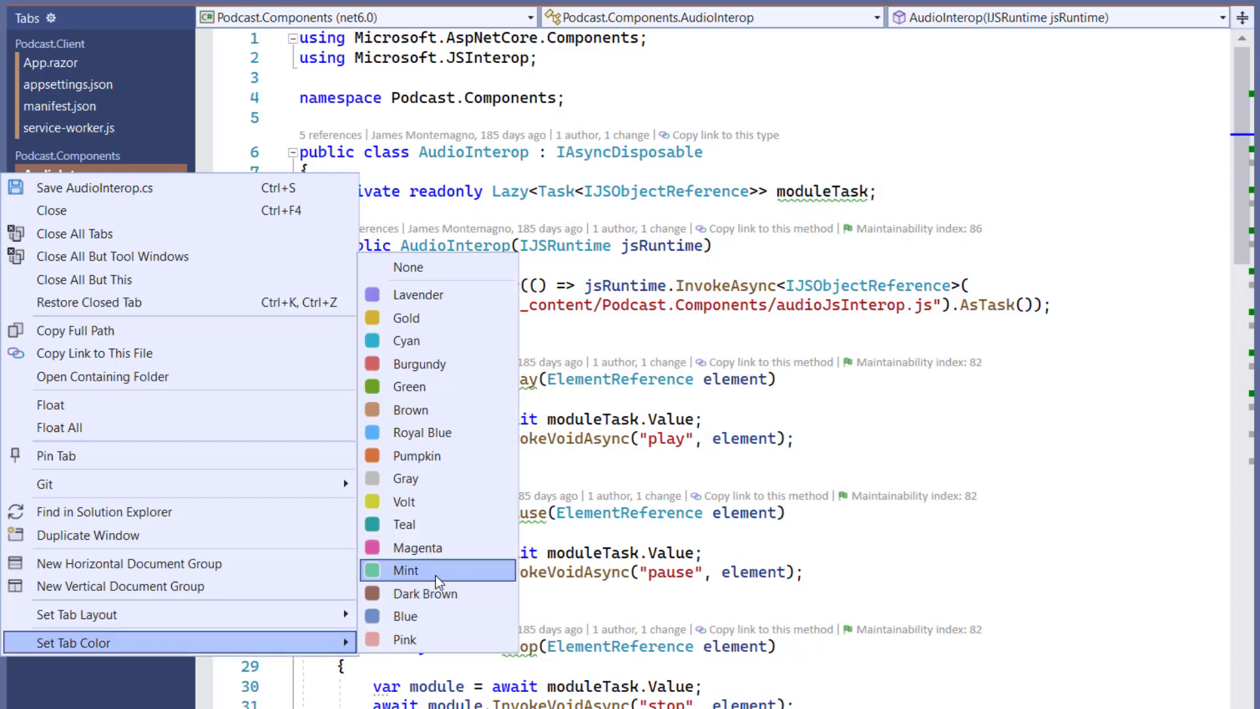
pyautogui.click(422, 433)
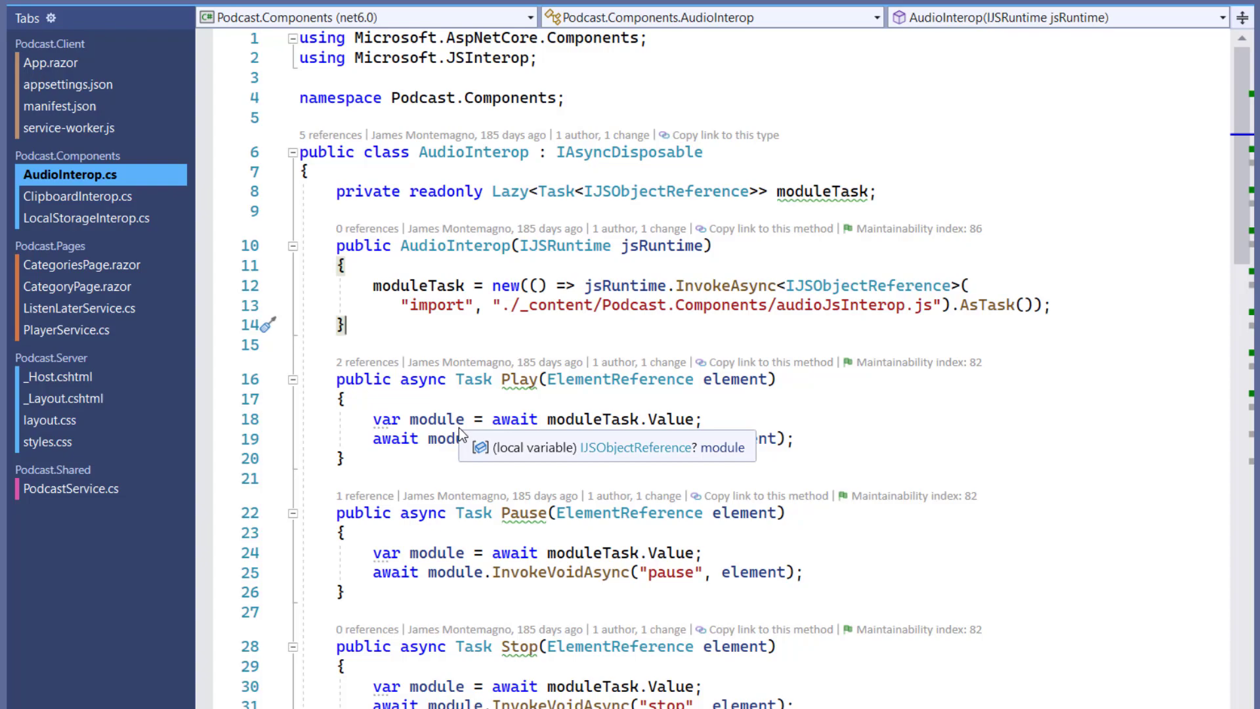
# Colorize the document tabs by file extension instead of project.
pyautogui.click(49, 18)
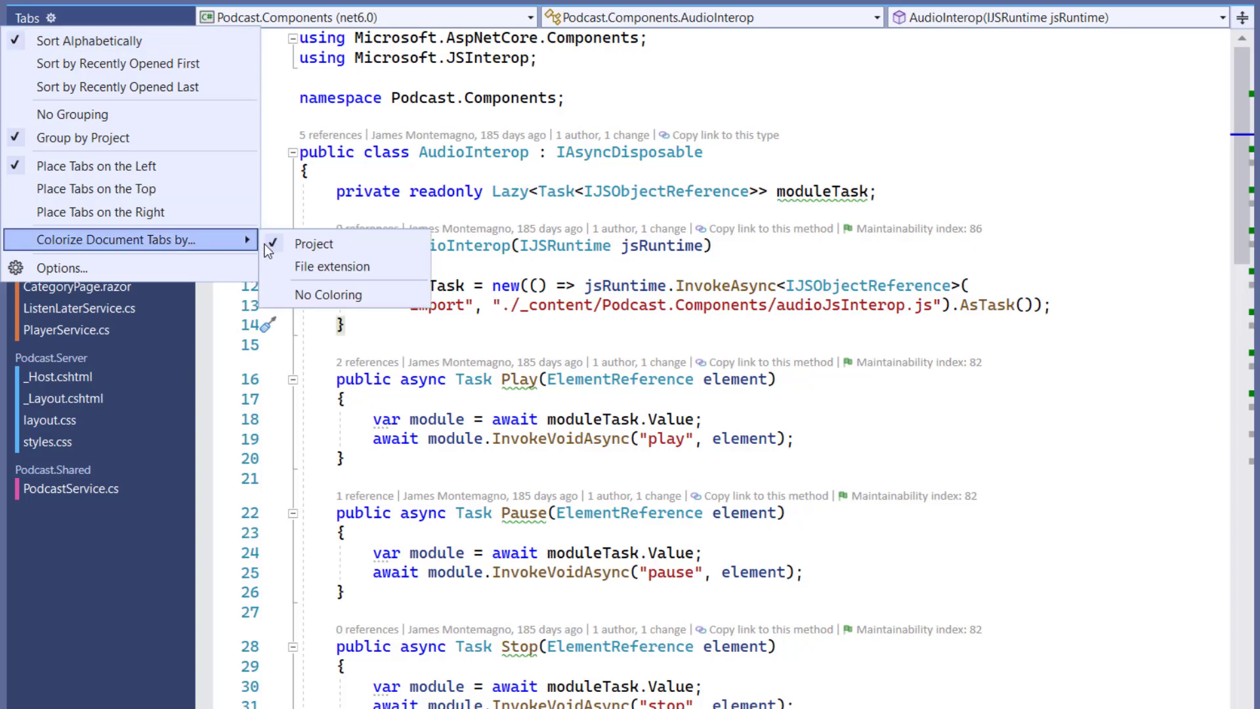
pyautogui.click(334, 270)
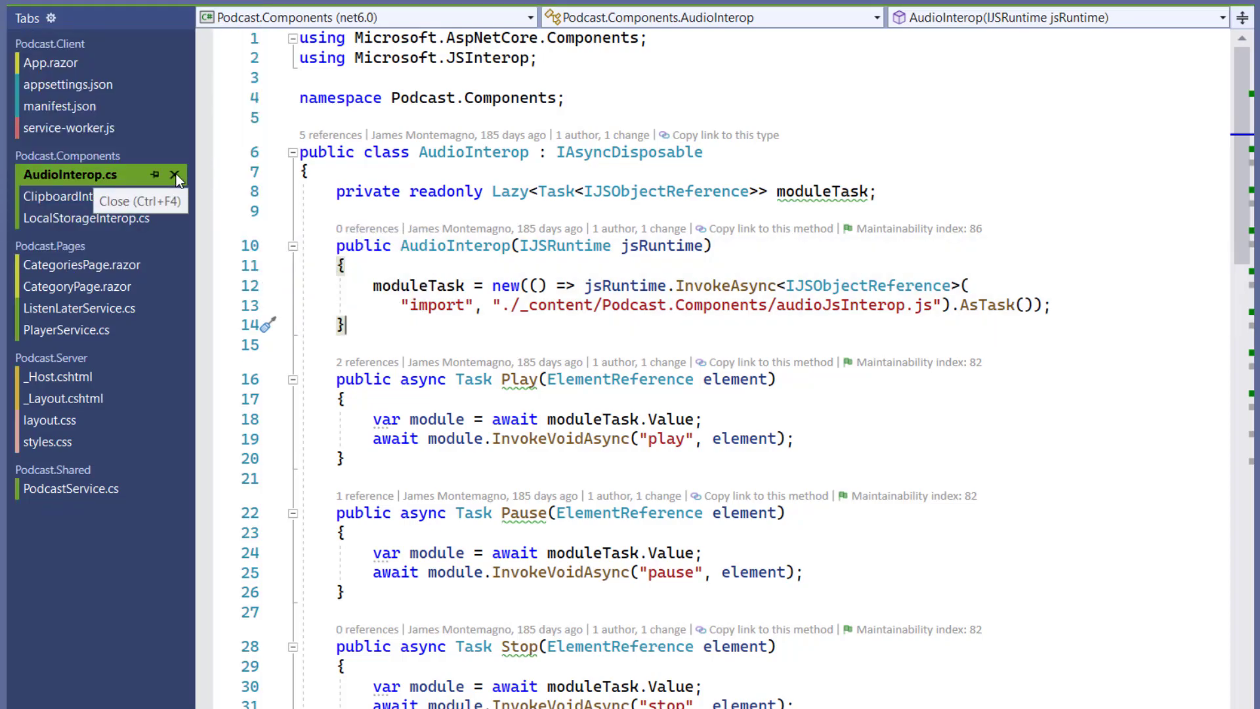
# Close AudioInterop.cs, then bring it back with Window > Restore Closed Tab.
pyautogui.click(176, 175)
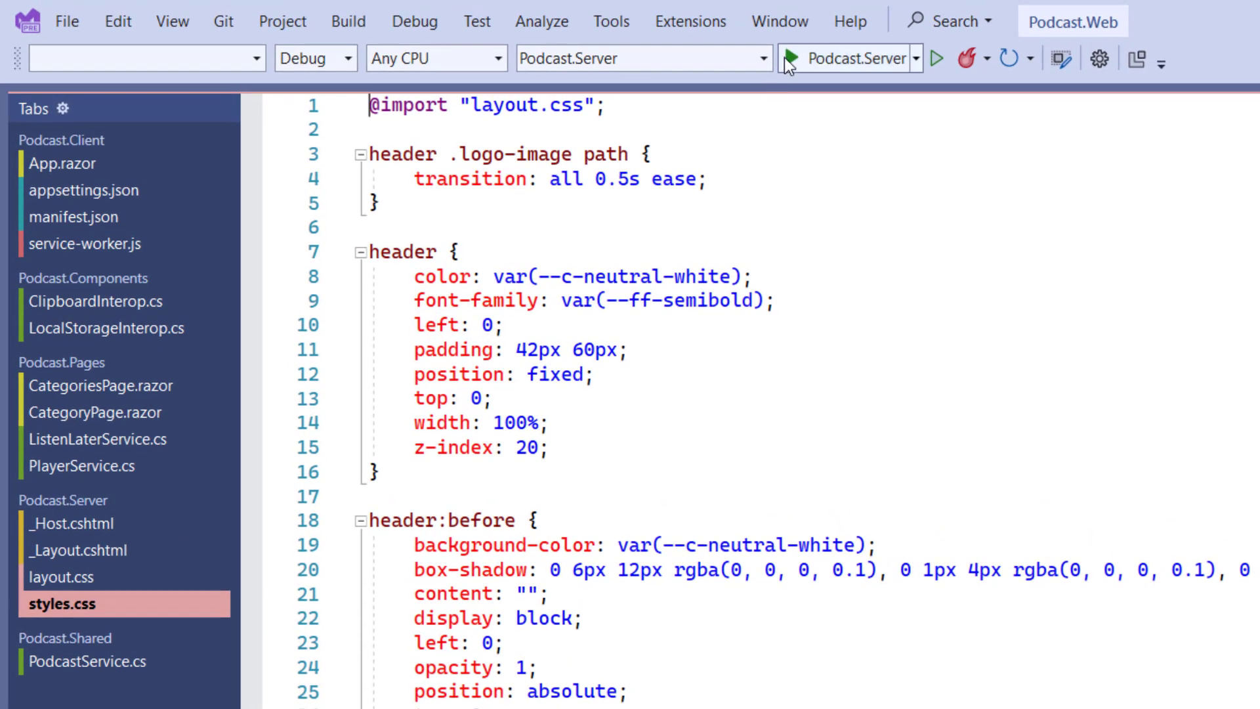
pyautogui.click(797, 21)
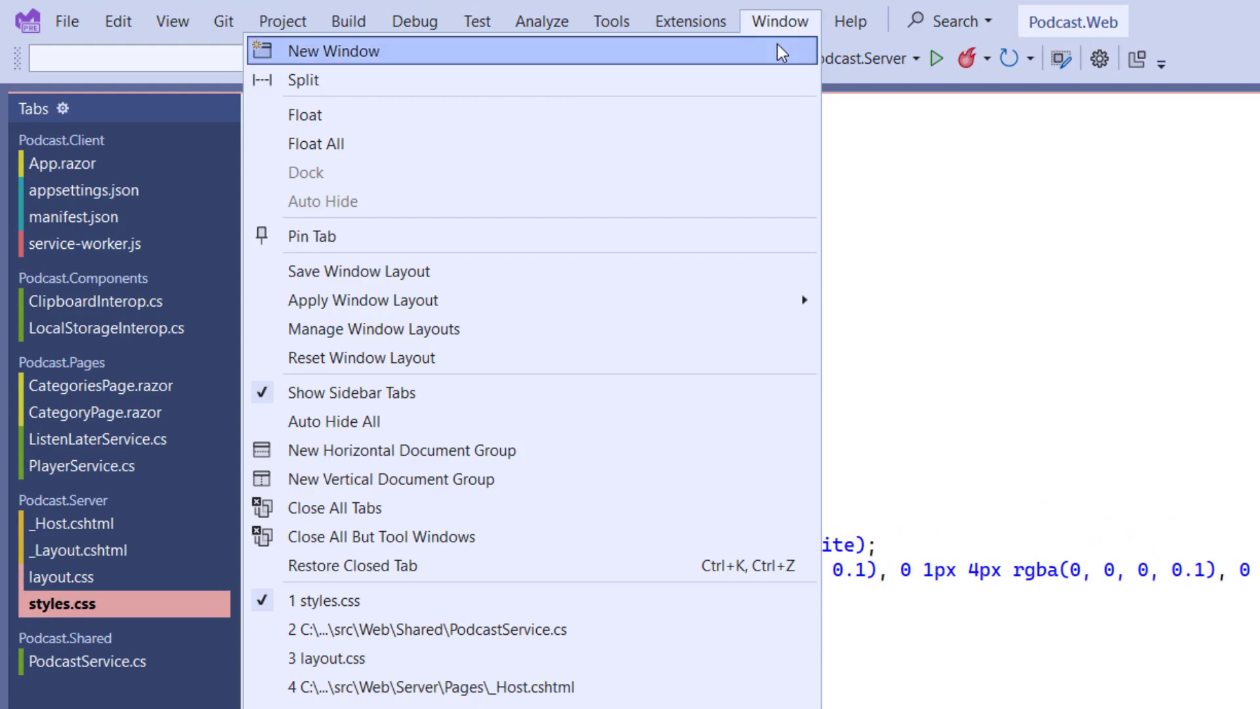
pyautogui.click(628, 557)
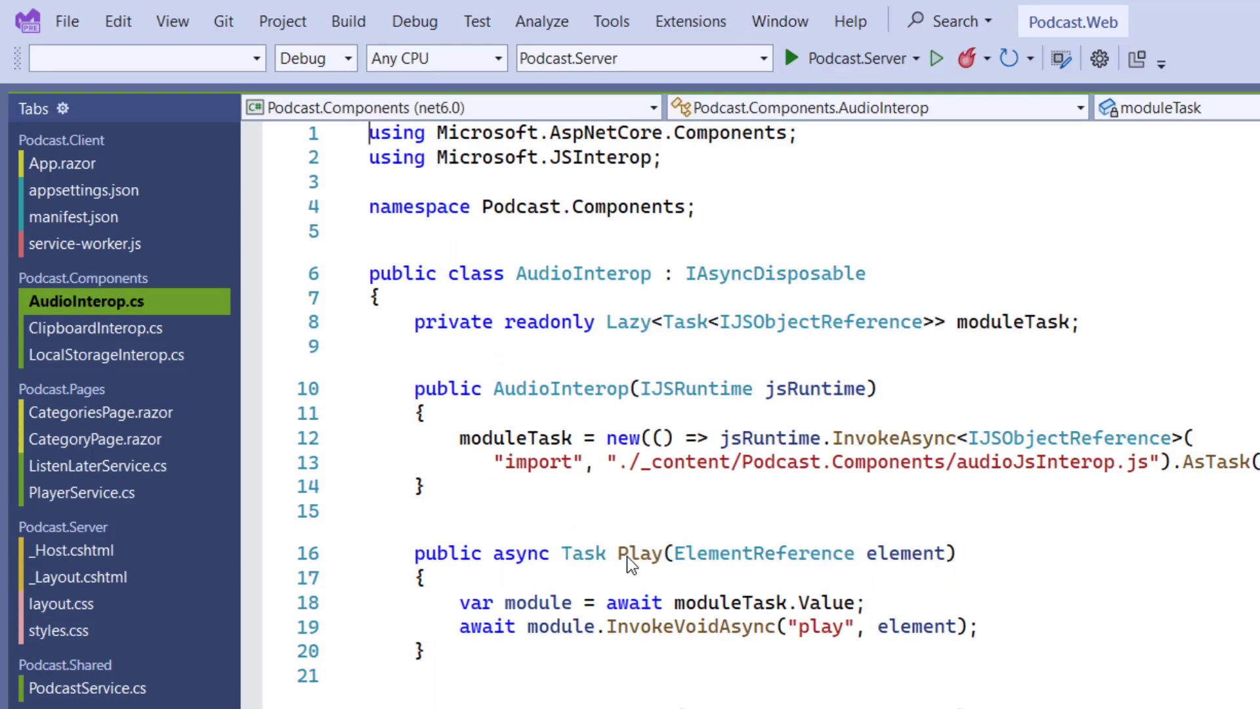